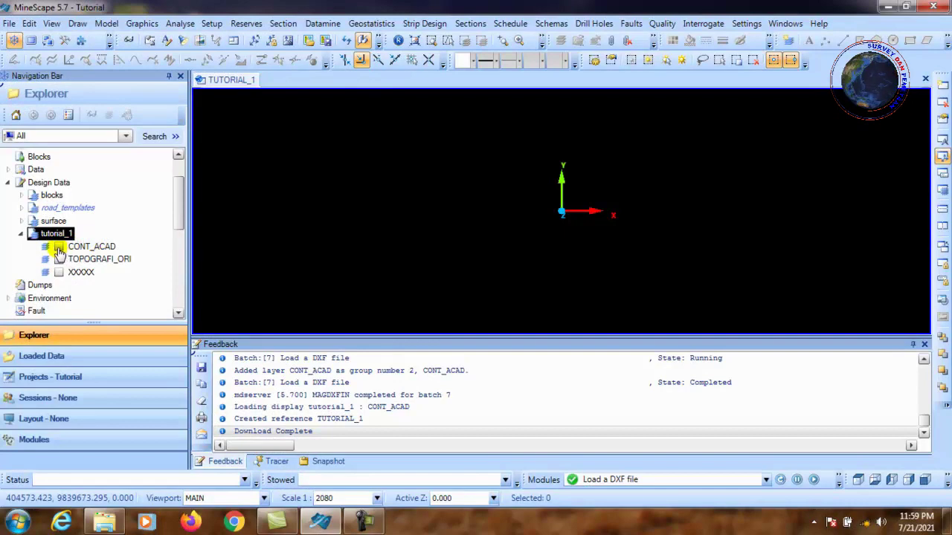
Step: Preview tutorial_1's CONT_ACAD contours, switch the axis marker off, then hide the contours again
left_click(58, 247)
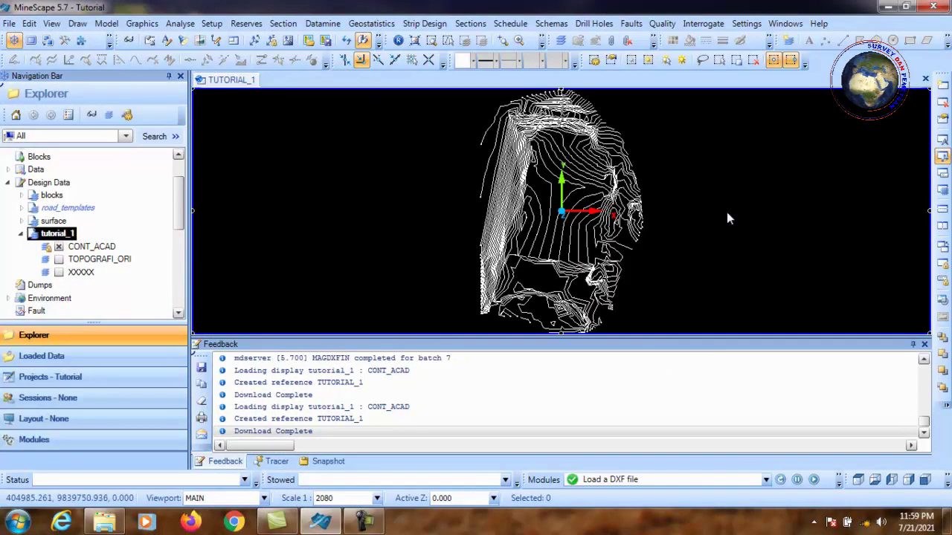
scroll(588, 211, "up", 3)
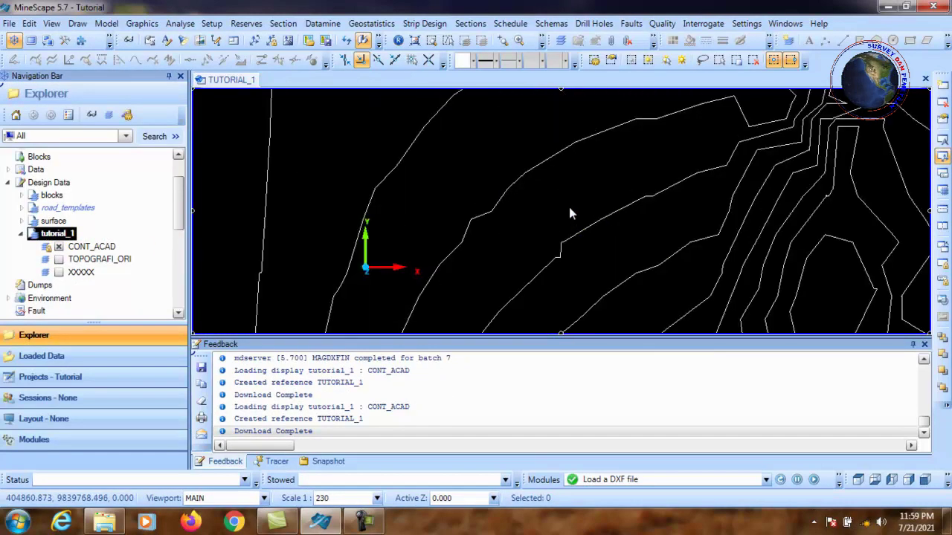
scroll(568, 212, "down", 5)
scroll(556, 212, "up", 2)
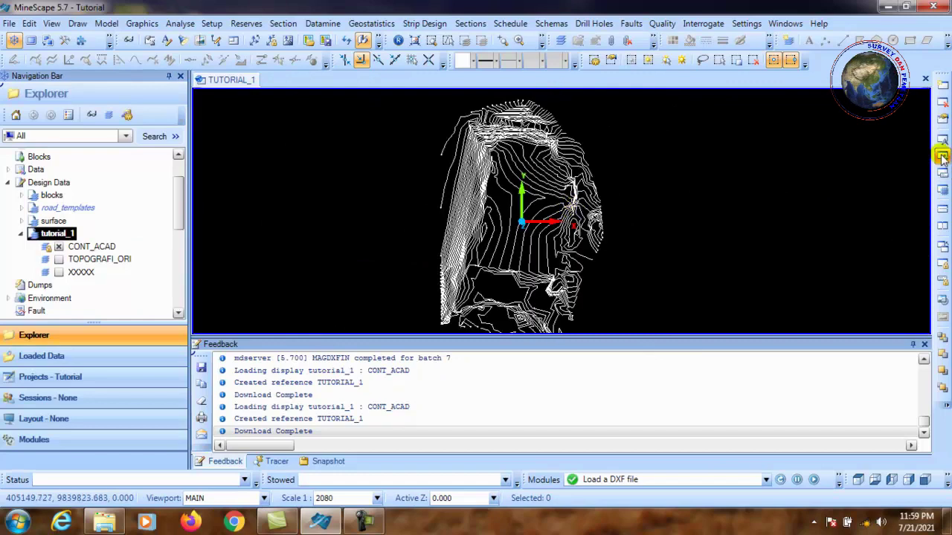
left_click(943, 157)
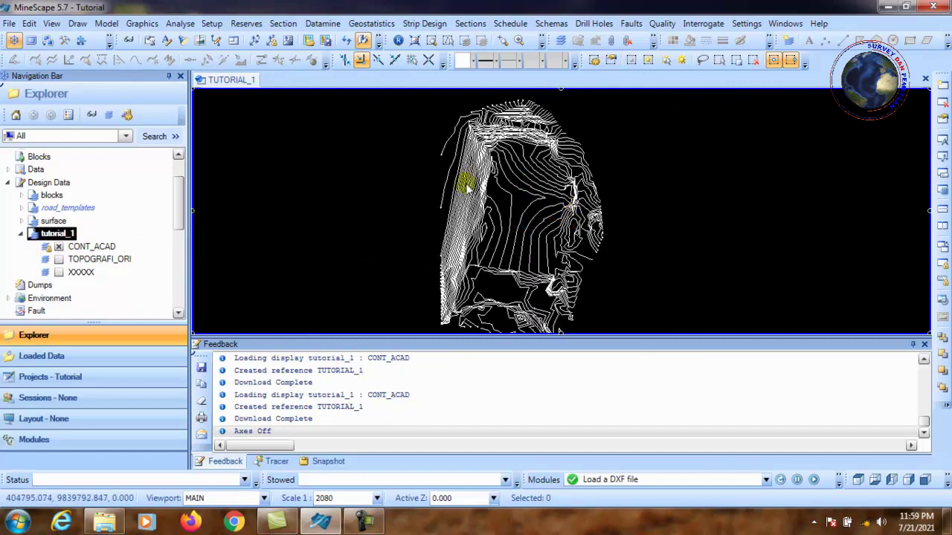
left_click(59, 247)
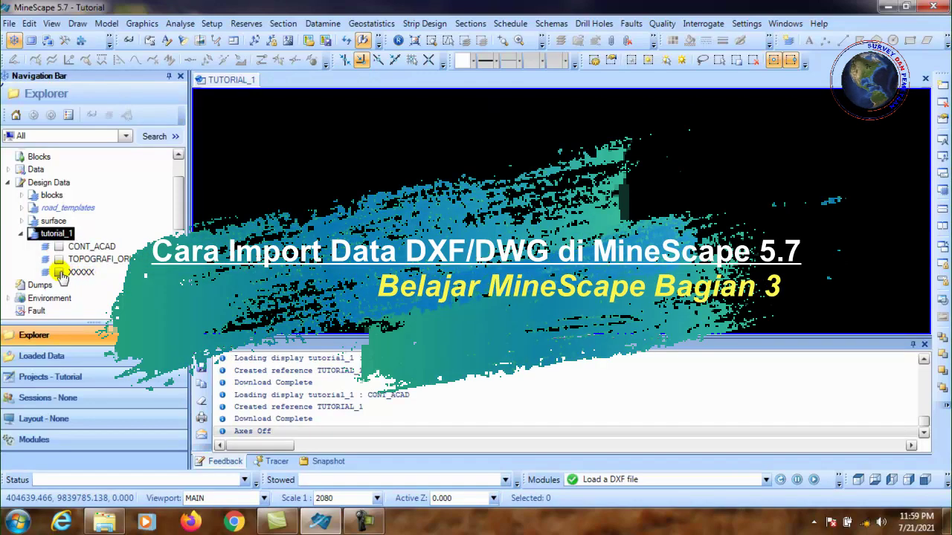
Step: Display the XXXXX layer of tutorial_1
left_click(59, 272)
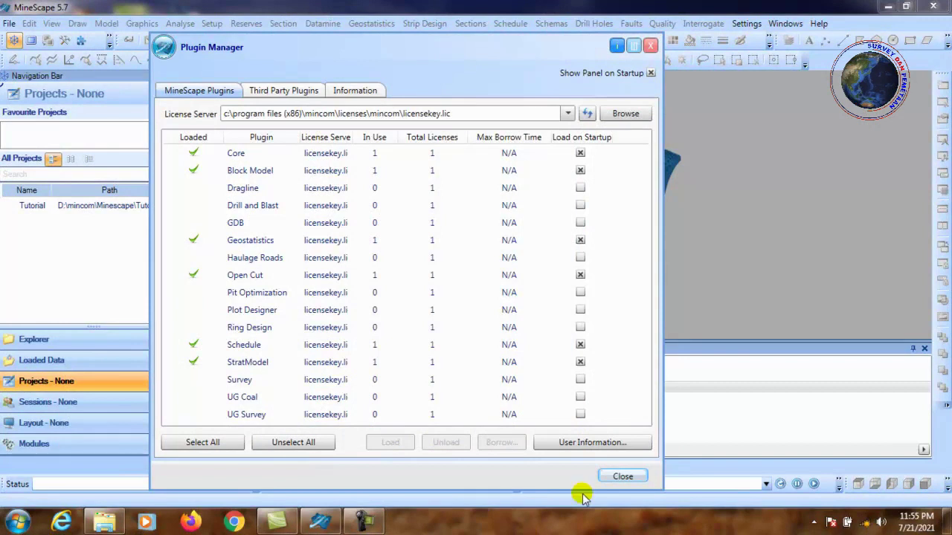
Step: Close the Plugin Manager, open the Tutorial project and select its AutoCAD data category
left_click(609, 478)
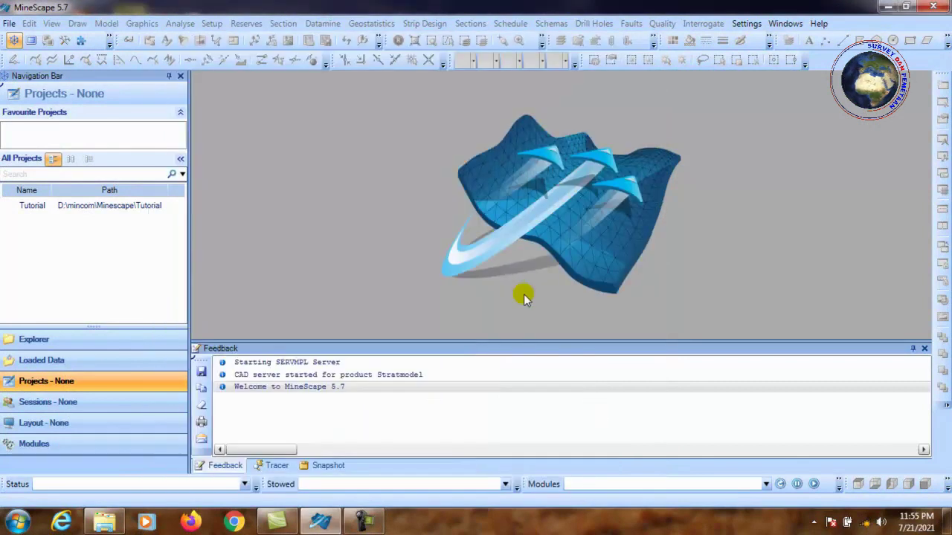
left_click(118, 210)
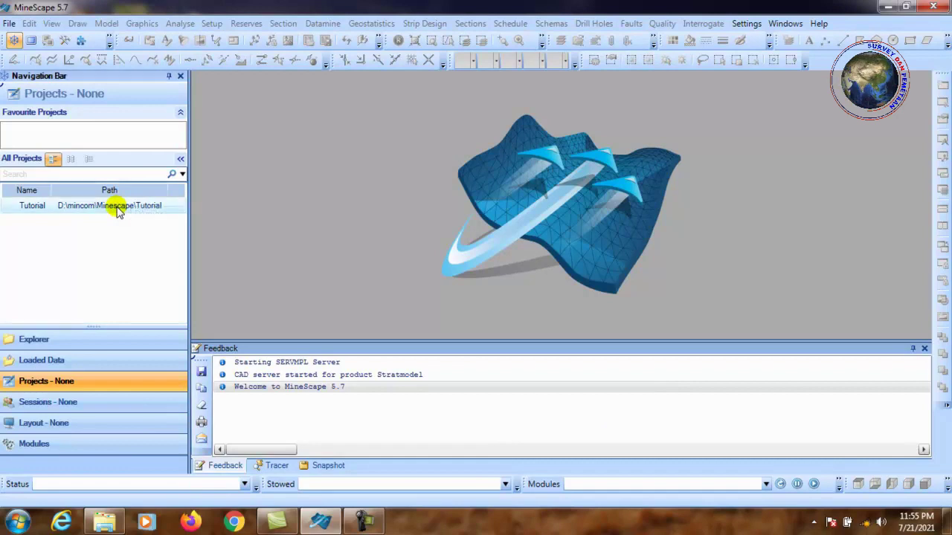
double_click(116, 206)
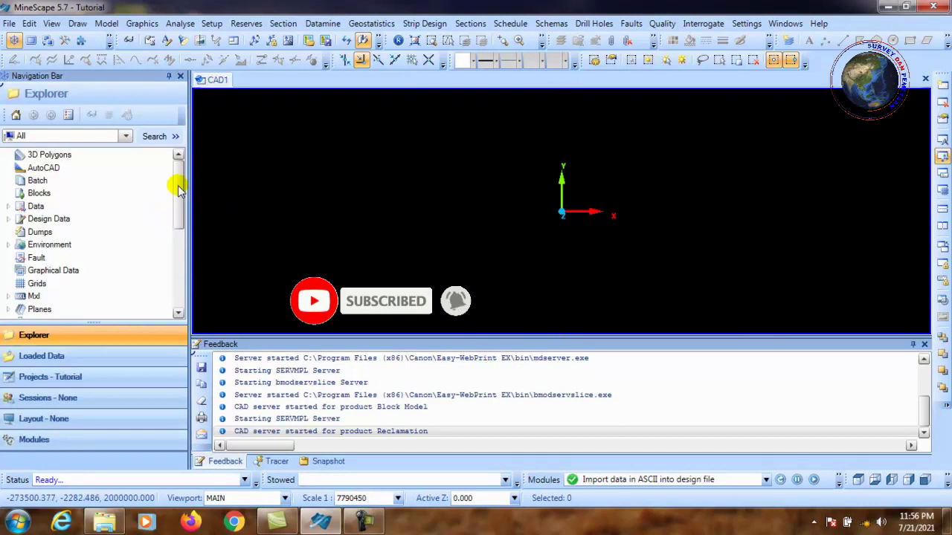
left_click(41, 171)
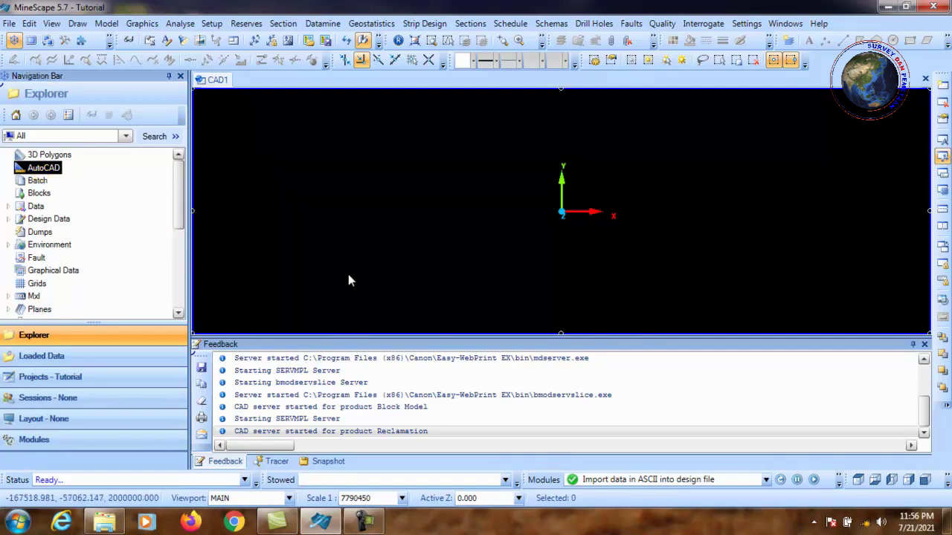
mouse_move(105, 523)
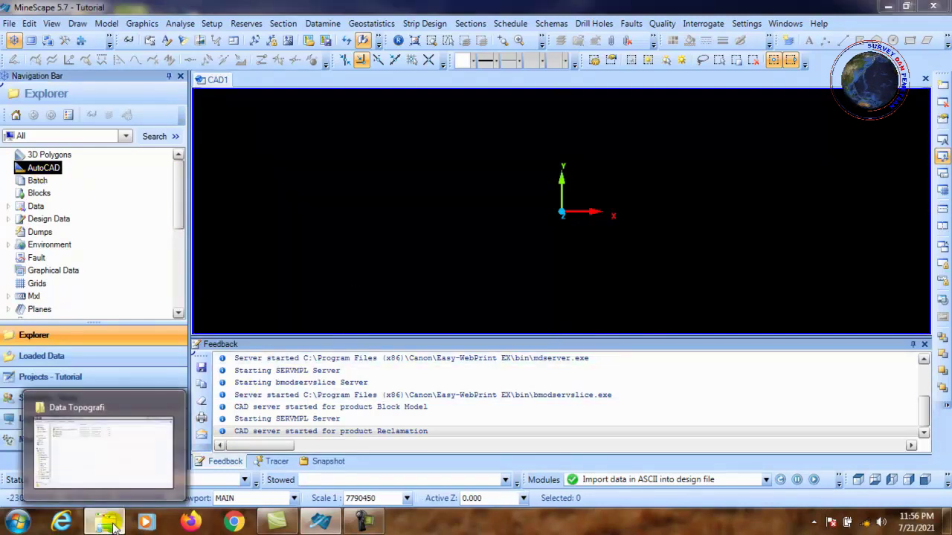
Step: Copy the kontur_acad file from the Data Topografi folder
left_click(171, 439)
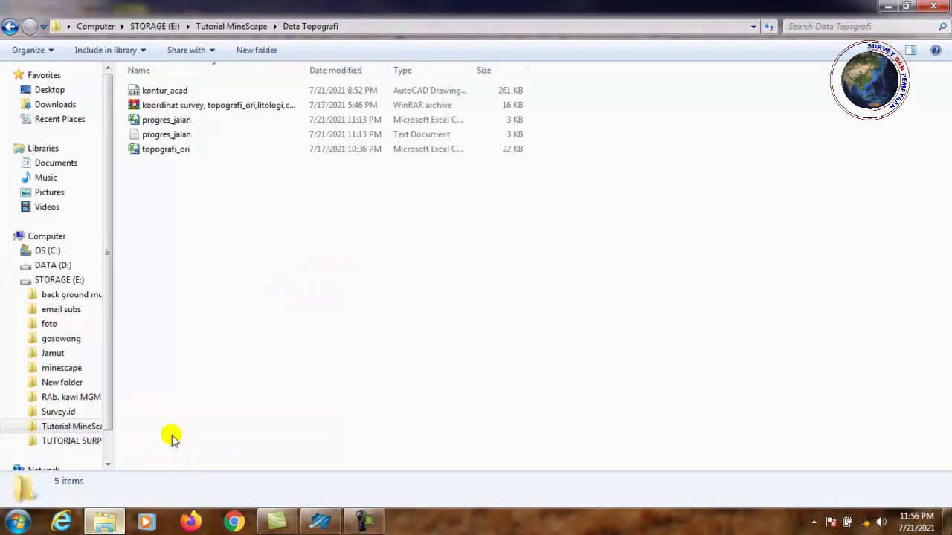
right_click(186, 91)
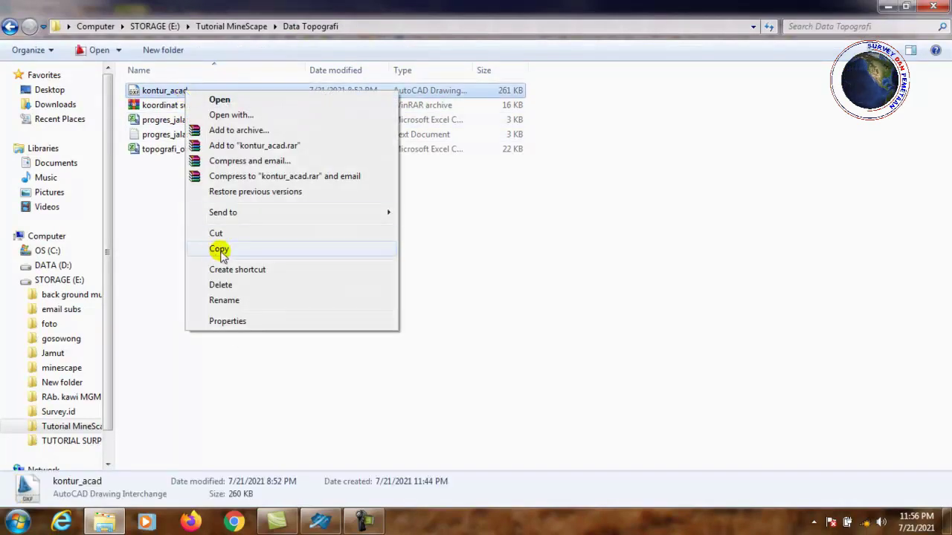
left_click(219, 249)
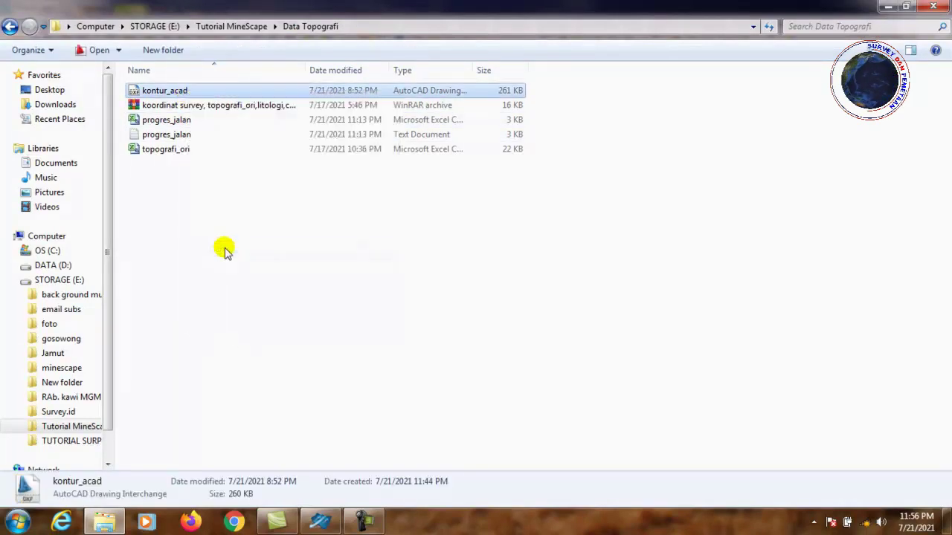
Step: Browse to the D:\mincom\Minescape\Tutorial\autocad folder
left_click(65, 265)
double_click(450, 118)
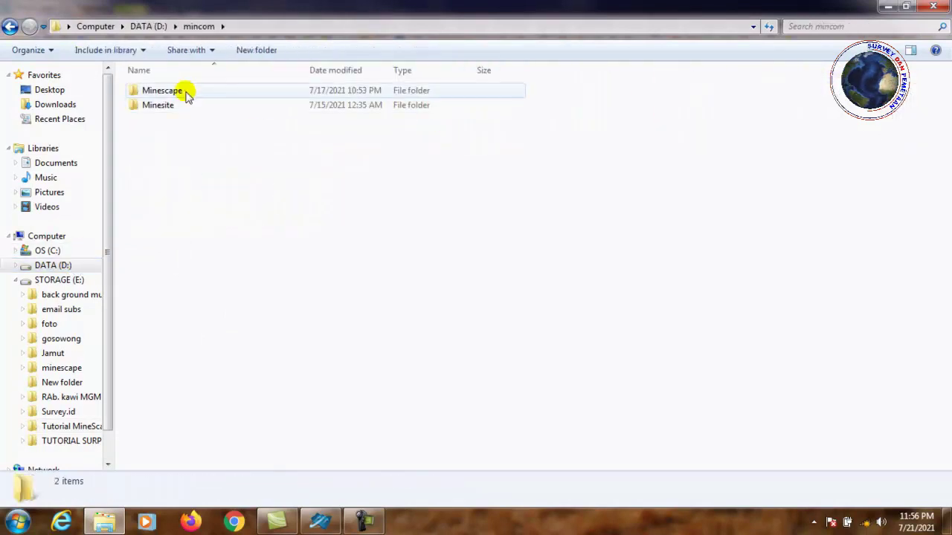
double_click(172, 95)
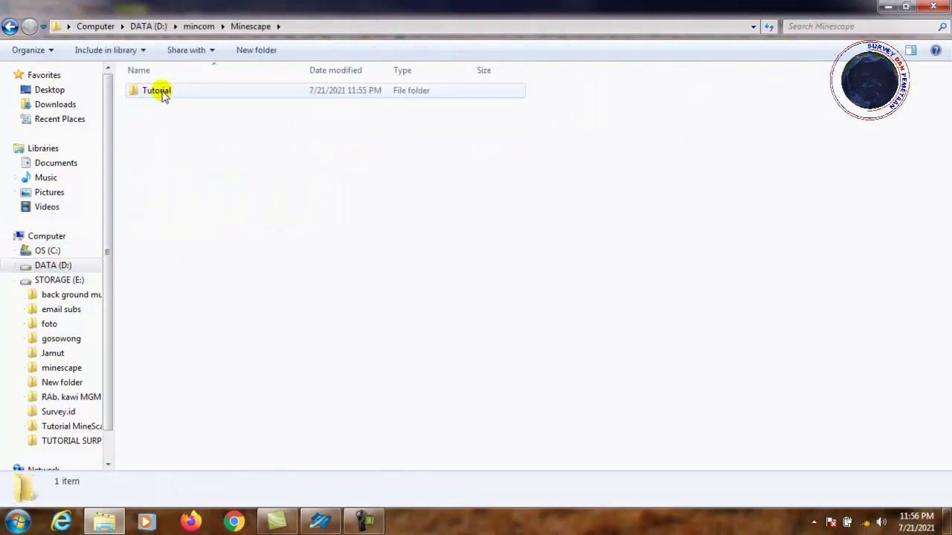
double_click(157, 91)
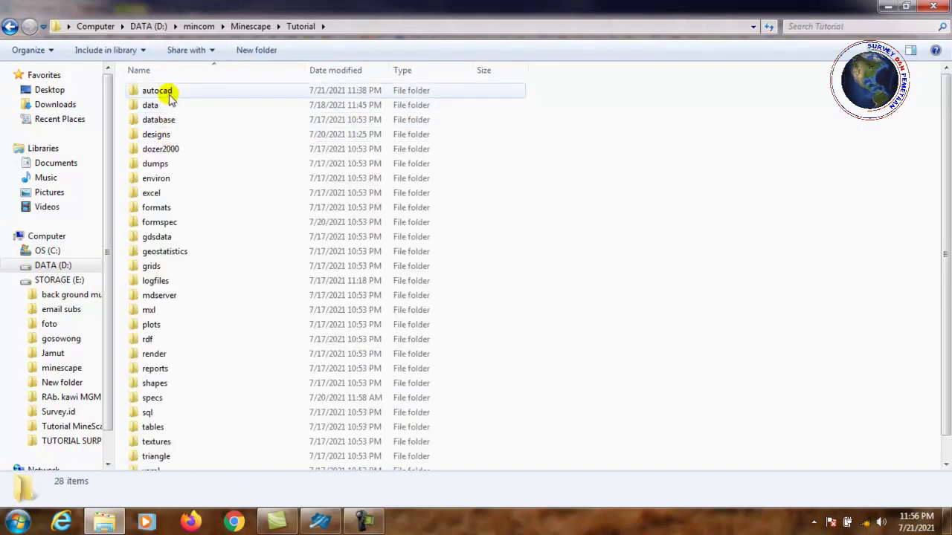
double_click(170, 93)
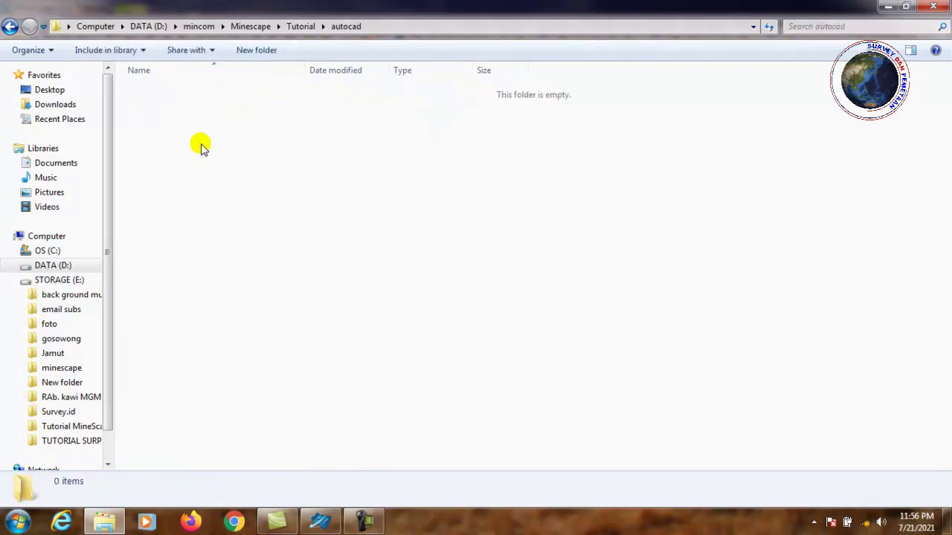
Step: Paste kontur_acad into the autocad folder and return to MineScape
right_click(202, 146)
left_click(235, 241)
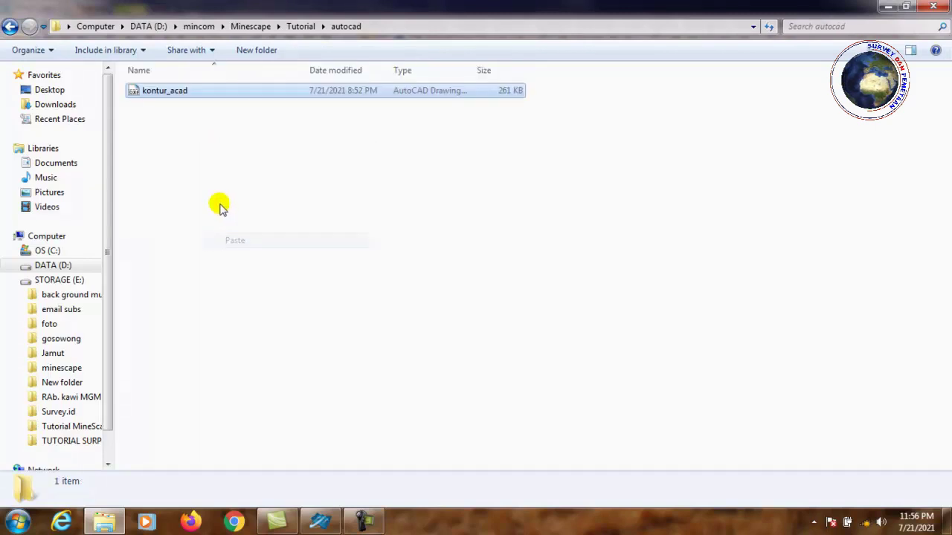
left_click(220, 205)
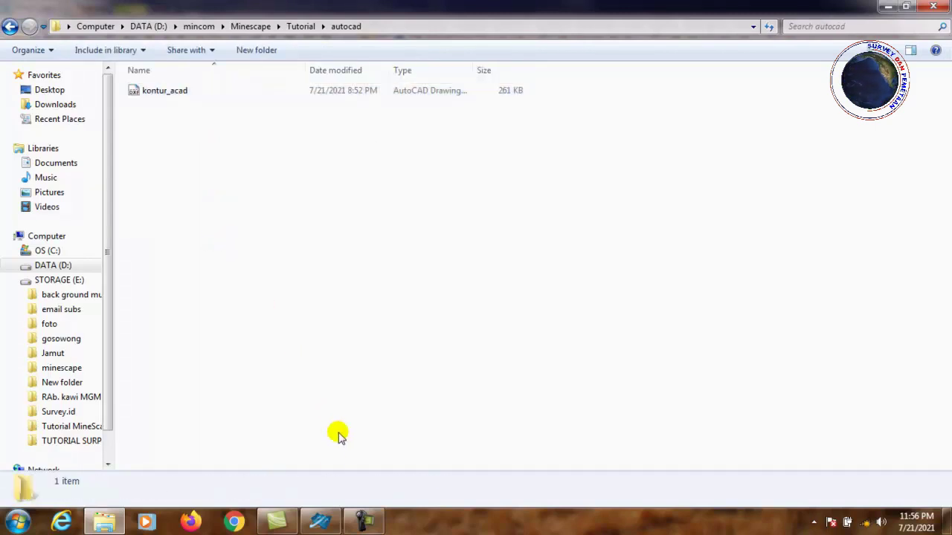
left_click(14, 31)
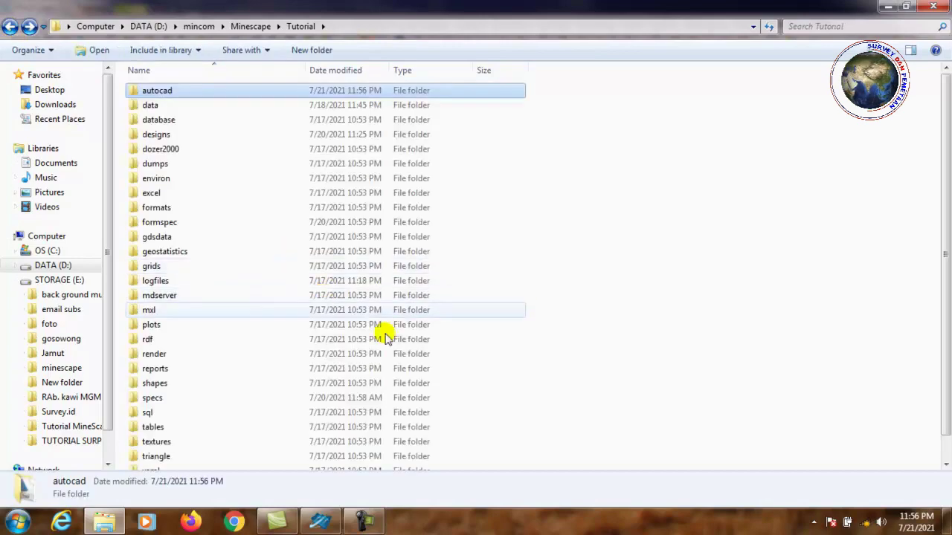
left_click(323, 520)
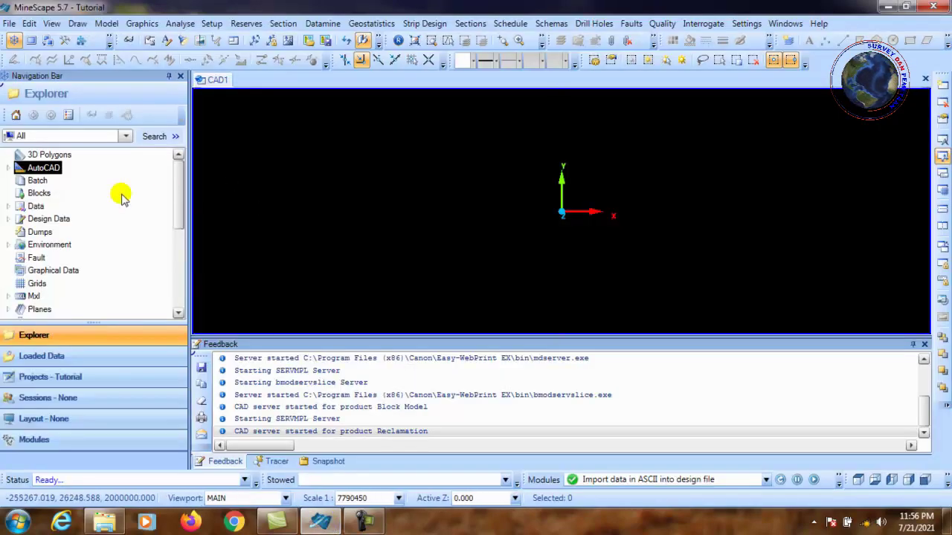
Step: Expand Design Data and tutorial_1 to reveal its TOPOGRAFI_ORI layer, then select tutorial_1
left_click(8, 168)
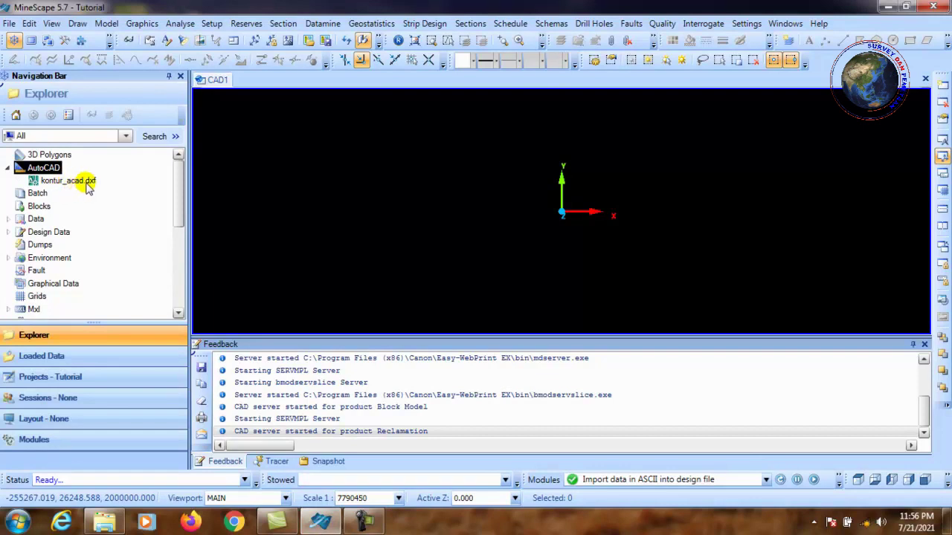
left_click(283, 223)
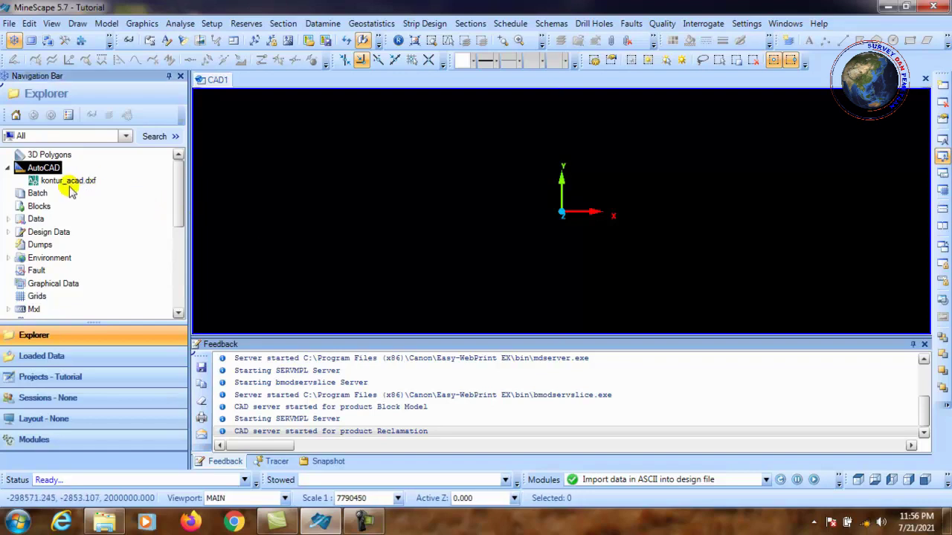
left_click_drag(178, 195, 183, 214)
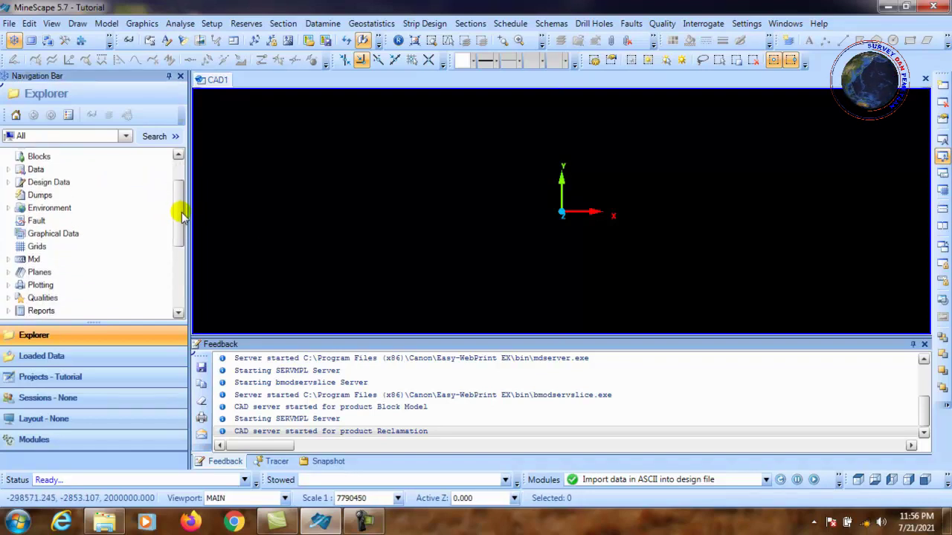
left_click(9, 188)
left_click(8, 183)
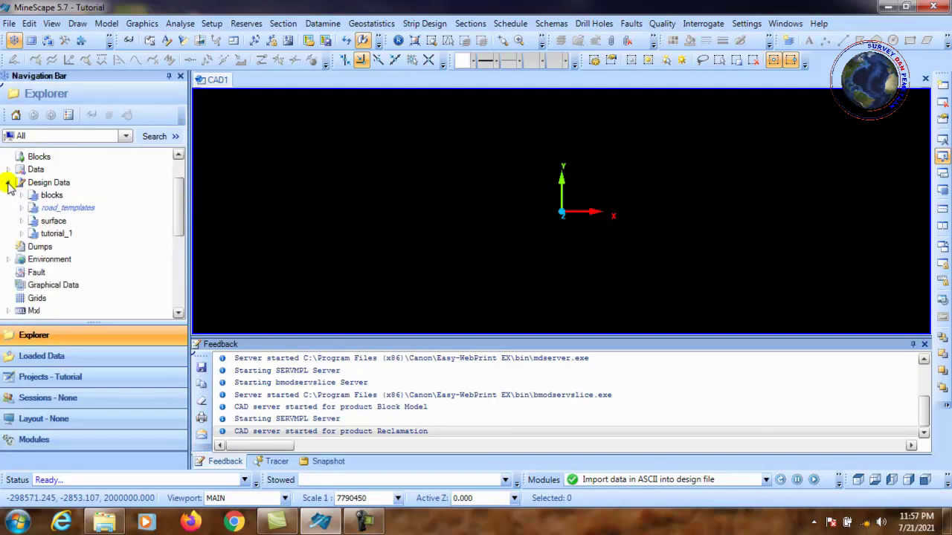
left_click(22, 235)
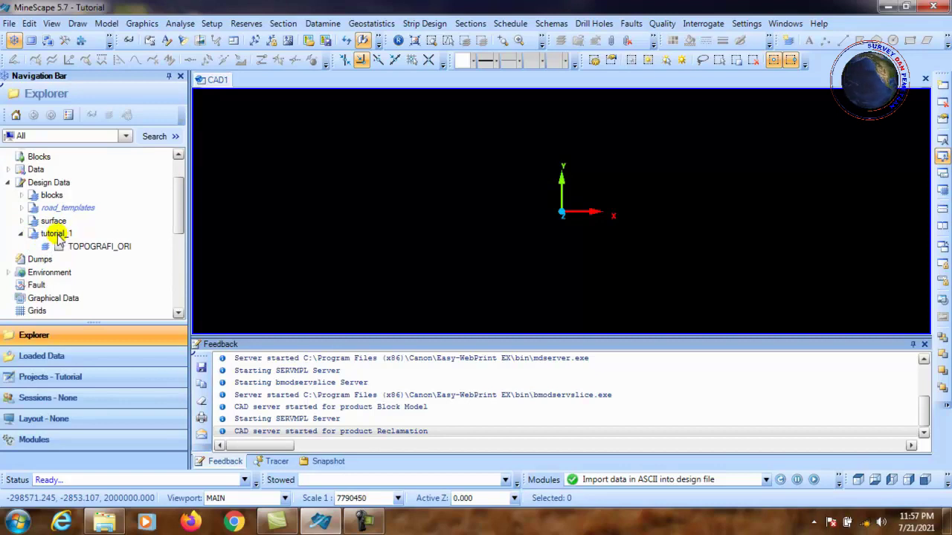
left_click(57, 235)
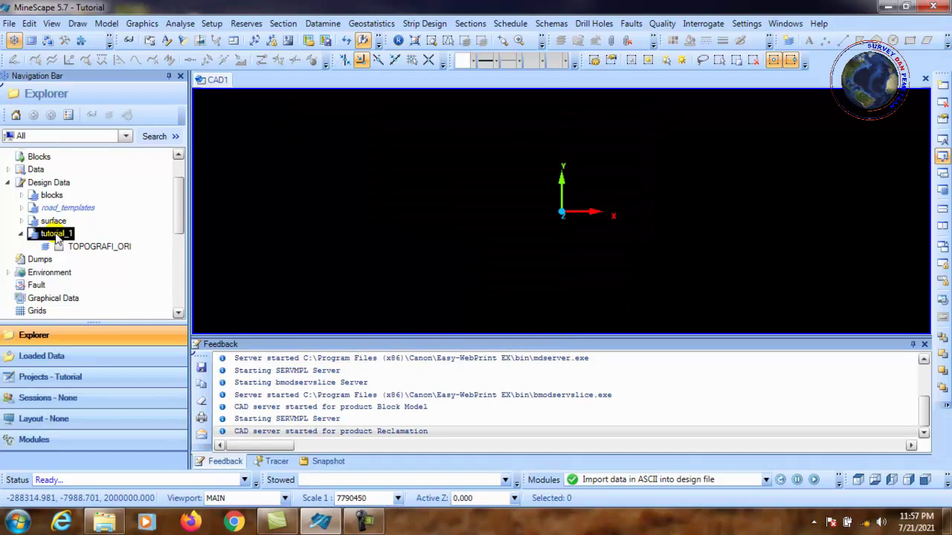
Step: Start an import into tutorial_1 using the DXF/DWG import option
right_click(57, 236)
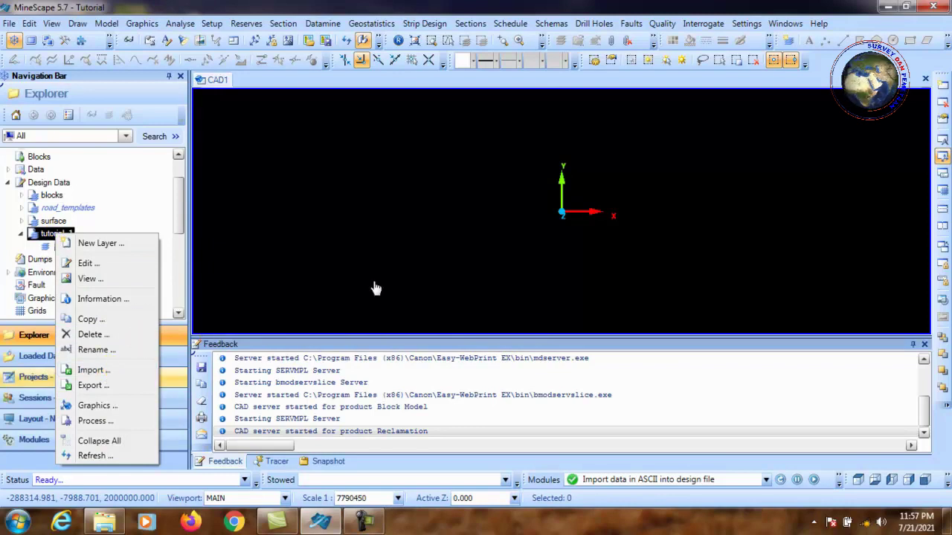
left_click(449, 233)
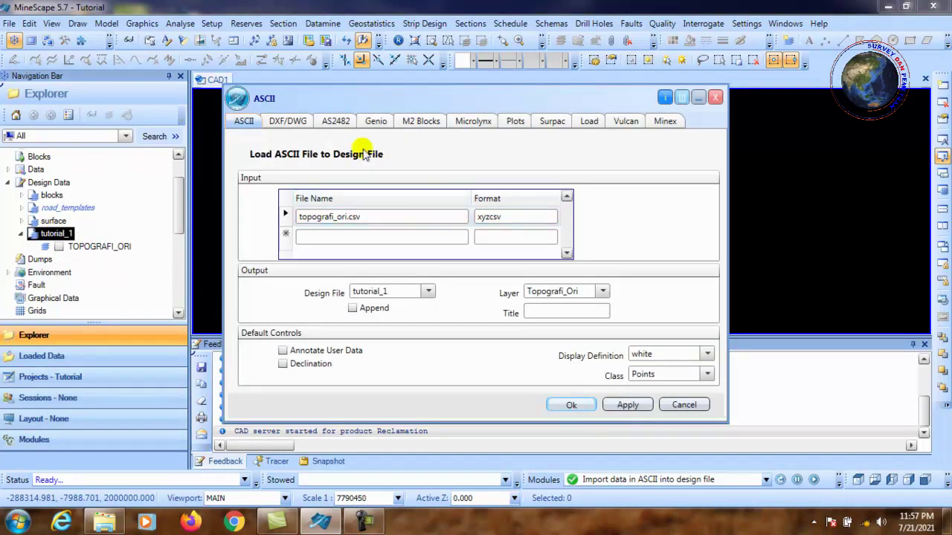
left_click(299, 124)
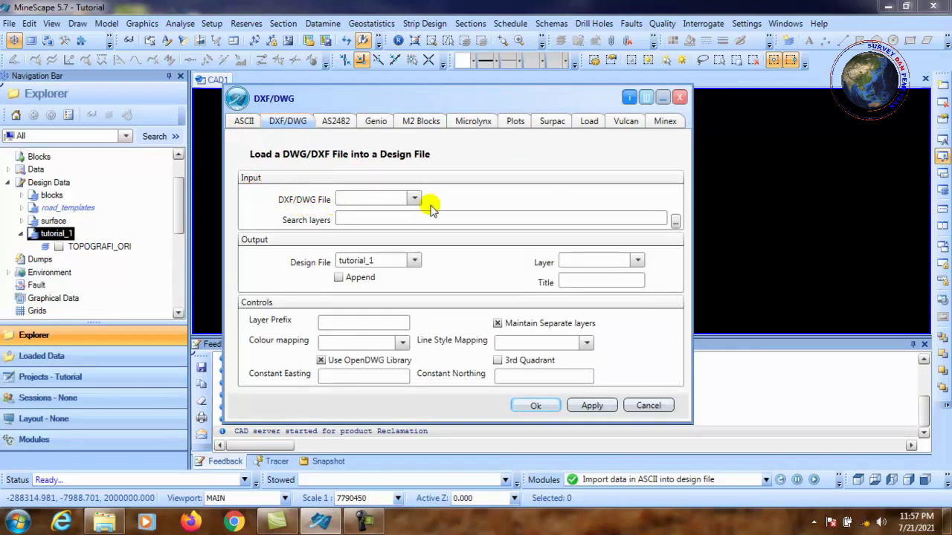
Step: Choose kontur_acad as the DXF/DWG file and restrict the search layers to Cont_Acad
left_click(414, 199)
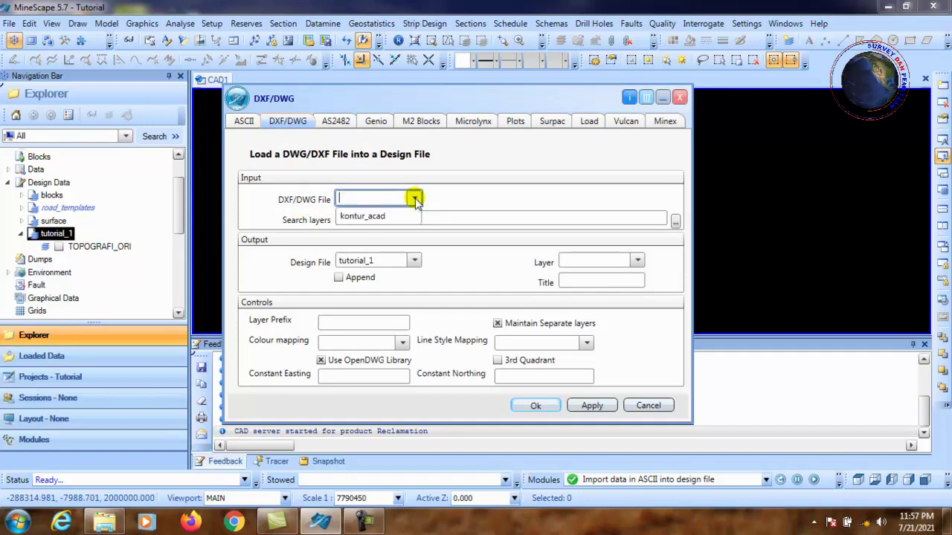
left_click(380, 222)
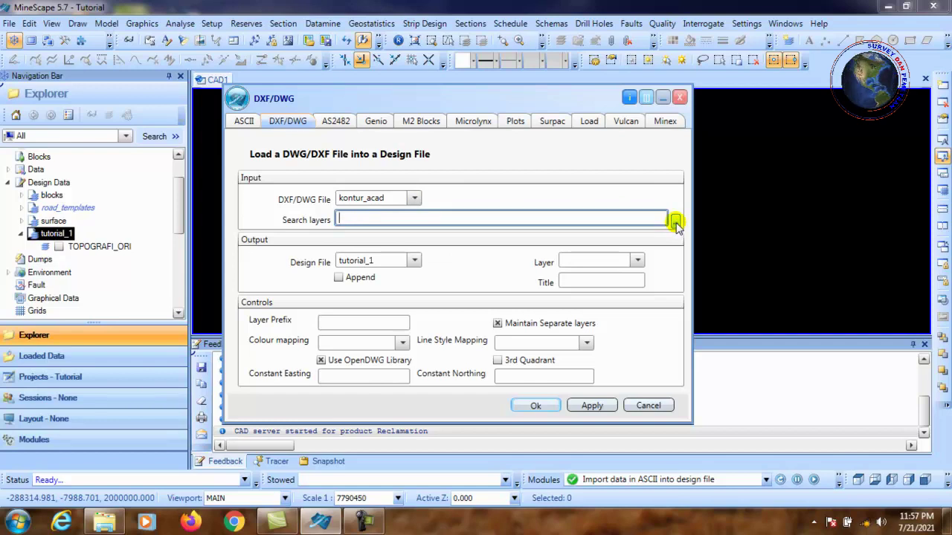
left_click(675, 221)
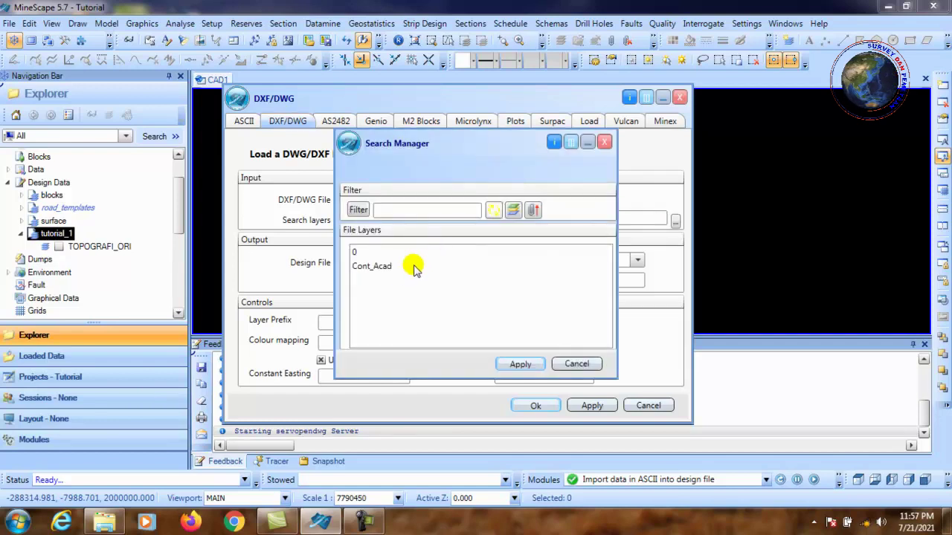
left_click(381, 269)
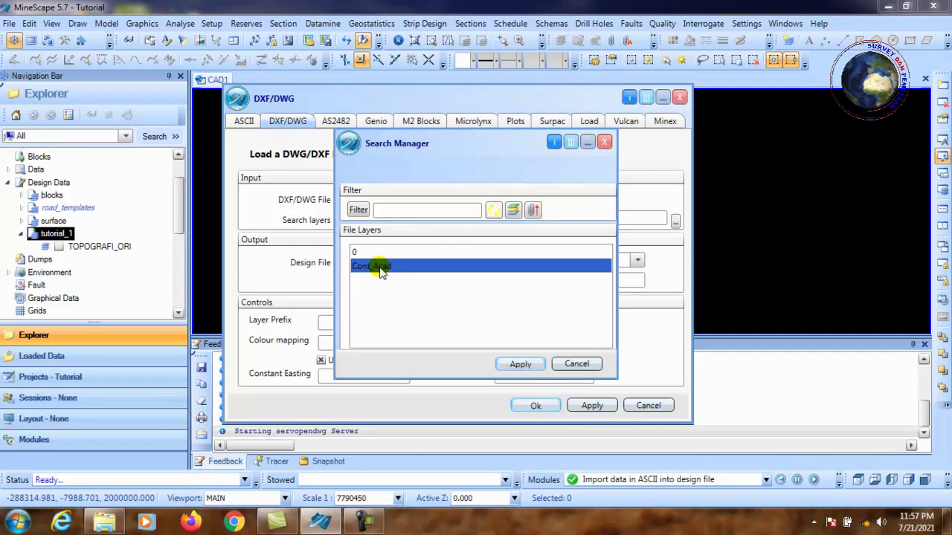
left_click(520, 365)
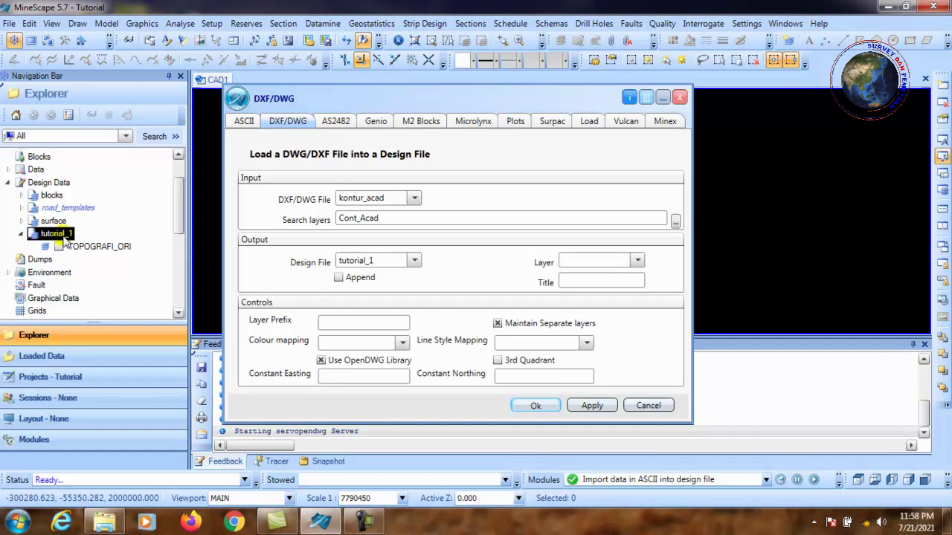
Step: Enter the output layer name and run the import, adding layer CONT_ACAD to tutorial_1
left_click(589, 263)
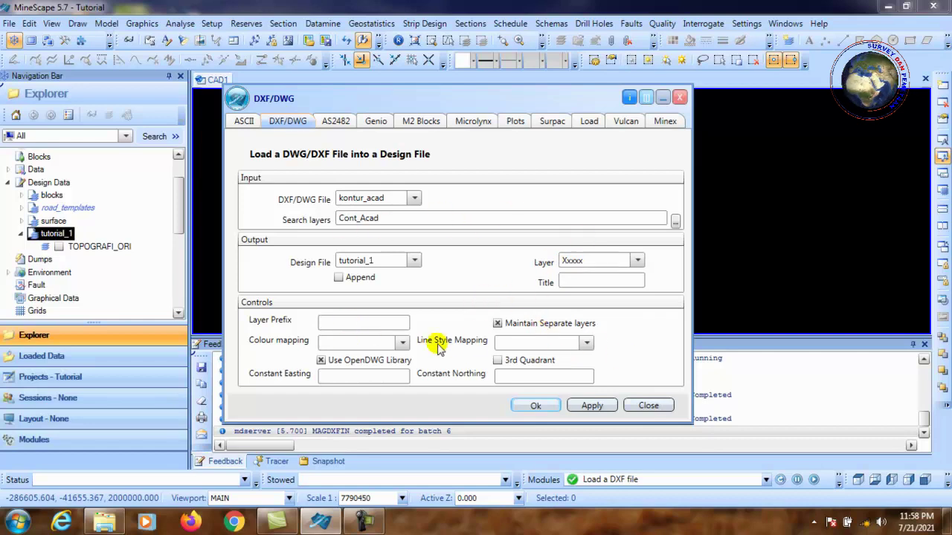
left_click(536, 406)
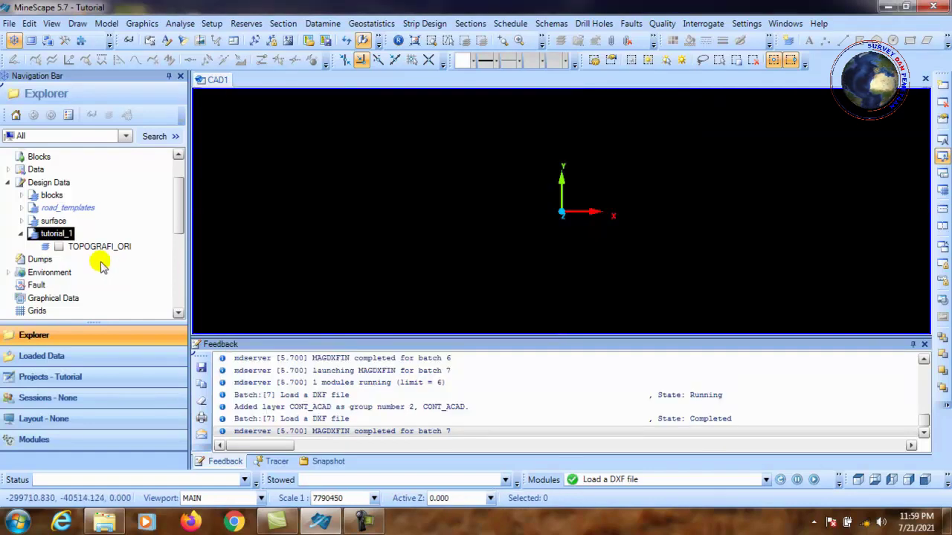
Step: Refresh tutorial_1 to list its new layers and display the CONT_ACAD contours
right_click(52, 237)
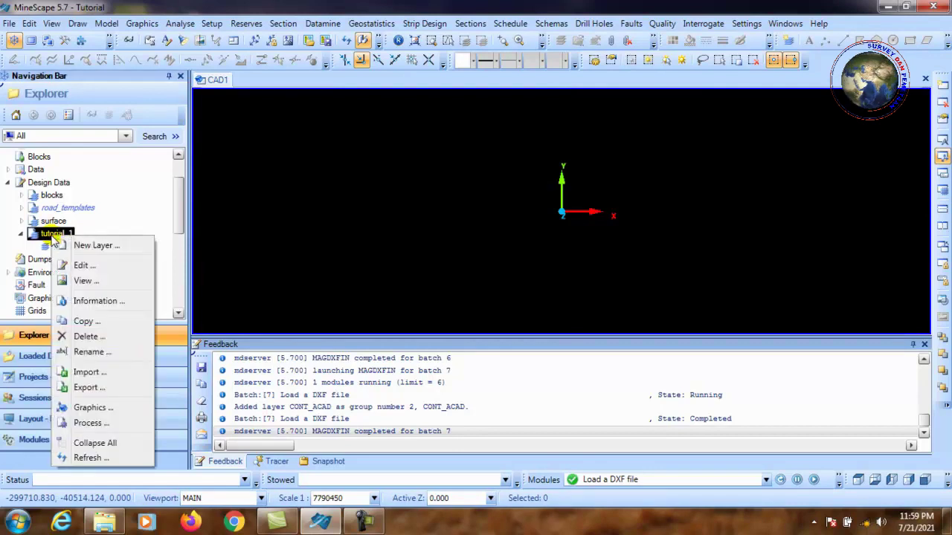
left_click(88, 456)
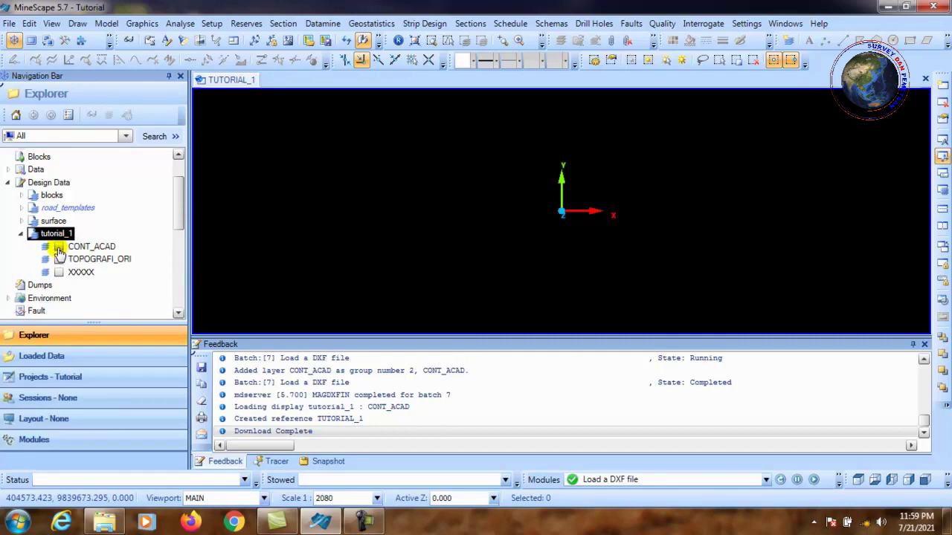
left_click(58, 248)
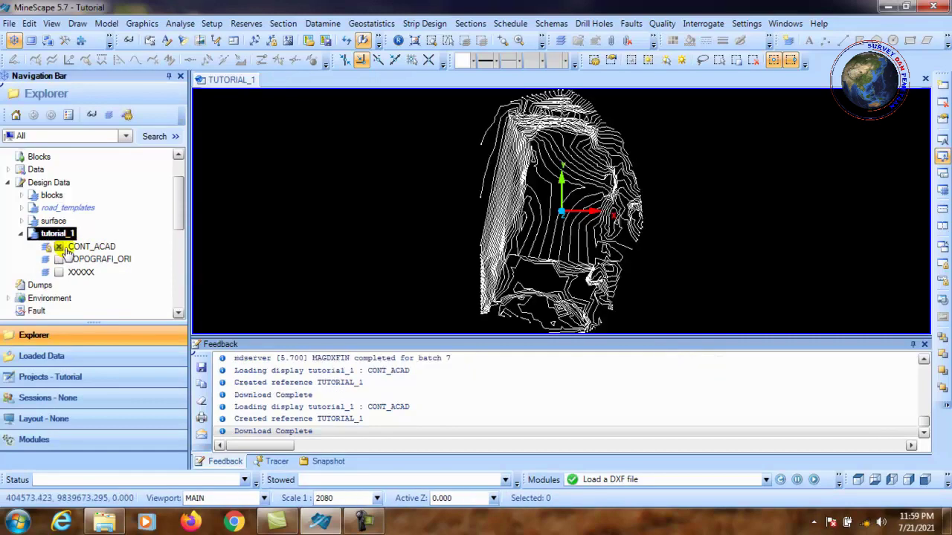
Step: Switch the axes off and hide the CONT_ACAD contours again
scroll(588, 205, "up", 3)
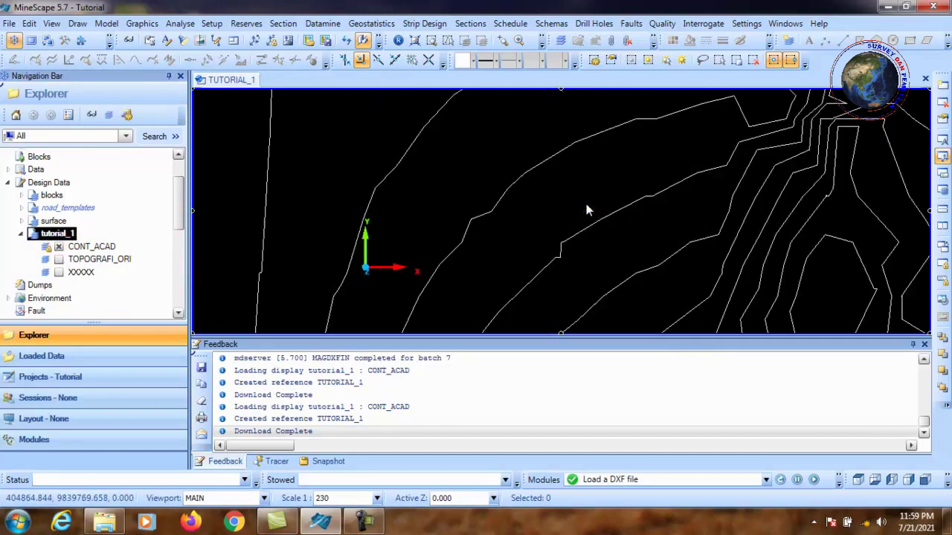
scroll(573, 208, "down", 5)
scroll(568, 207, "up", 3)
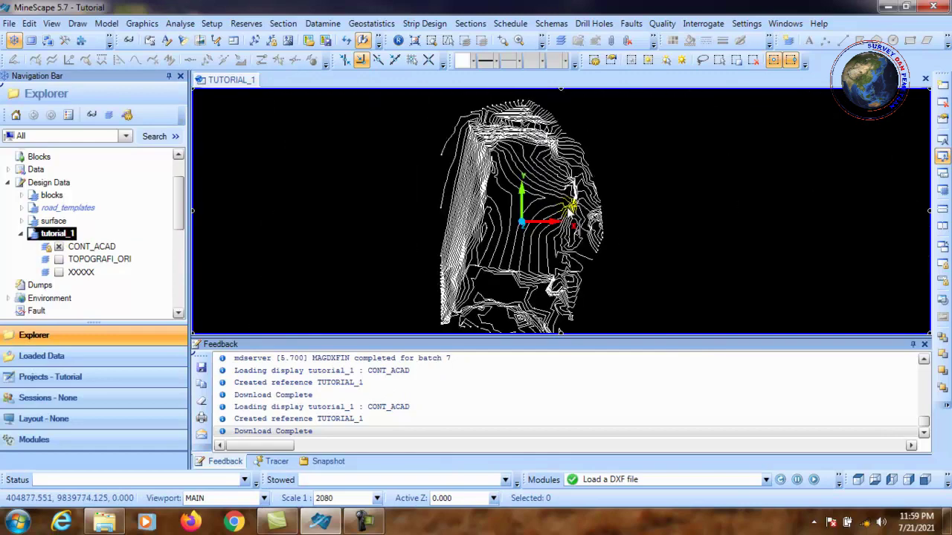
left_click(941, 156)
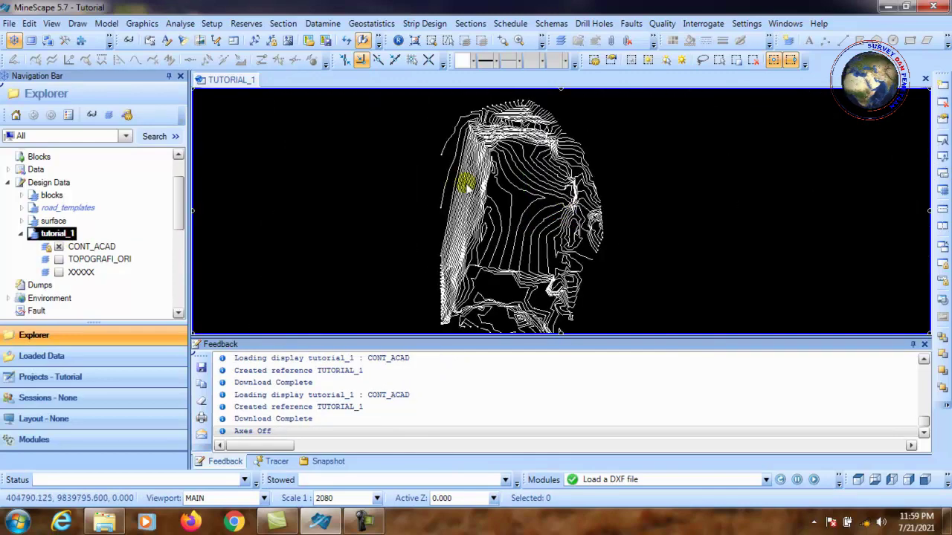
left_click(59, 246)
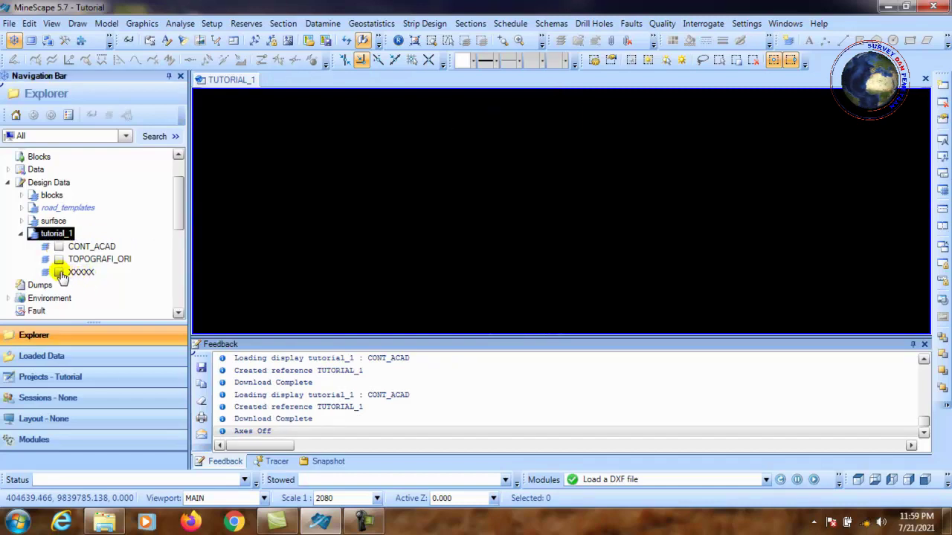
Step: Briefly show and hide the empty XXXXX layer, then display the CONT_ACAD contours
left_click(59, 272)
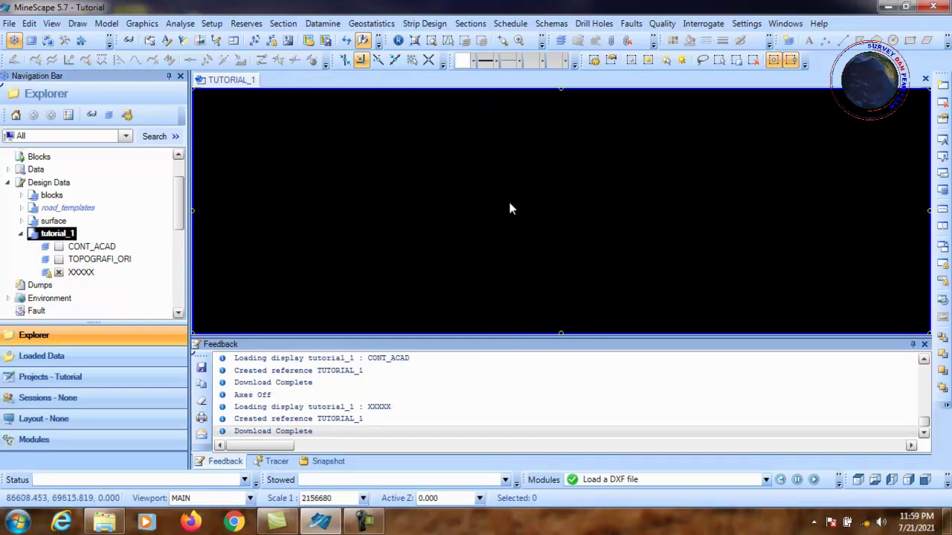
left_click(58, 272)
left_click(59, 247)
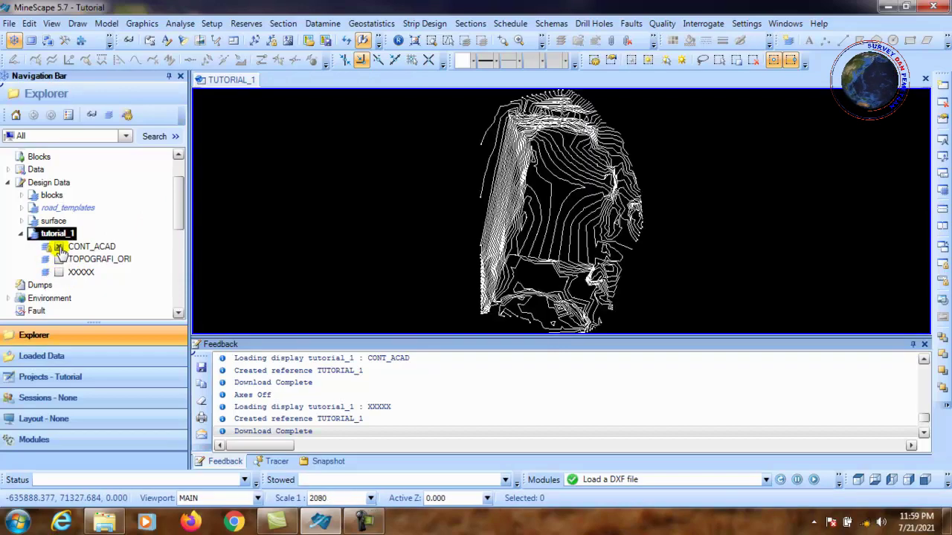